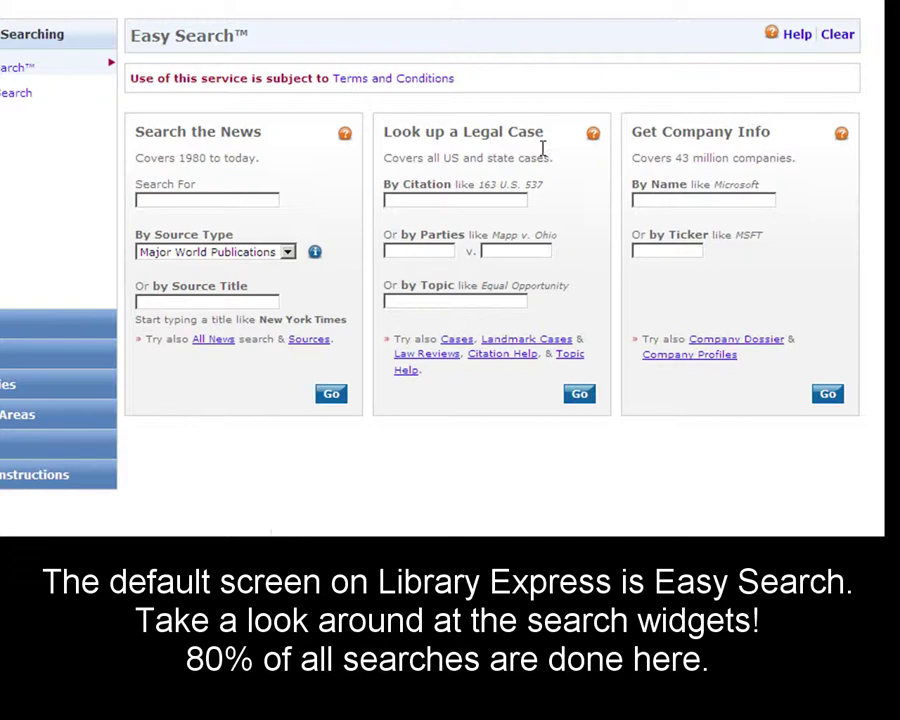
Step: Search Newspapers for 'obama', limited to the source title 'New York Times, The'
left_click(231, 198)
type("obama")
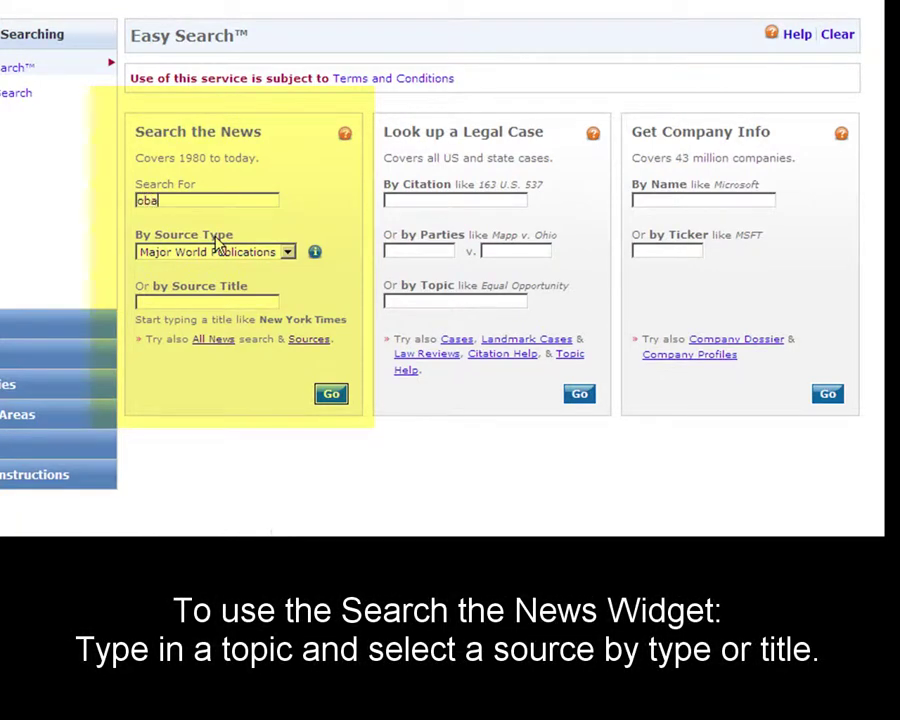
left_click(287, 252)
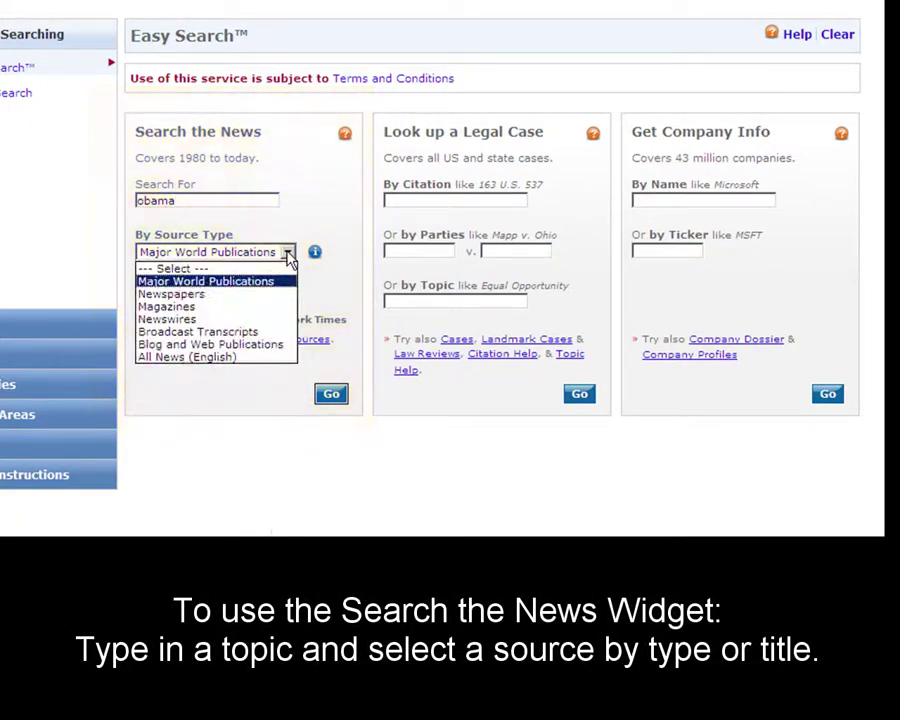
left_click(250, 295)
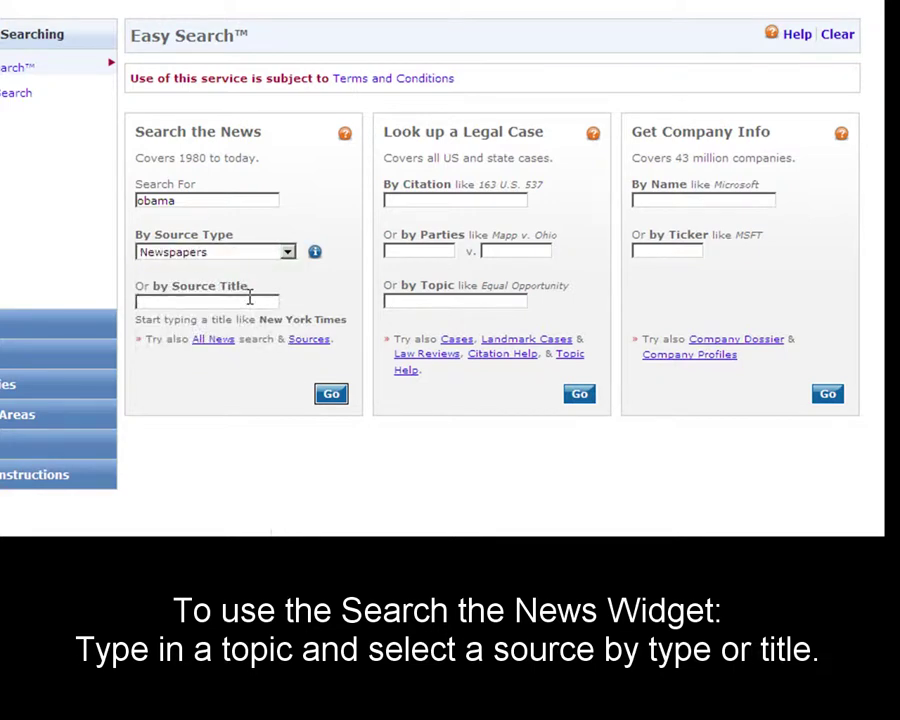
type("the new york ti")
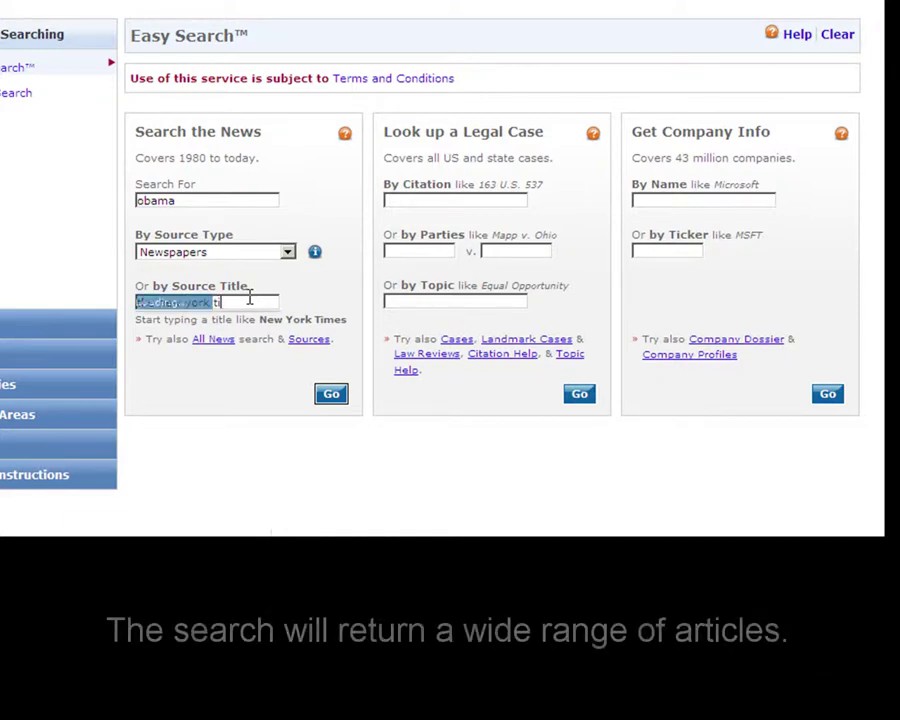
left_click(231, 322)
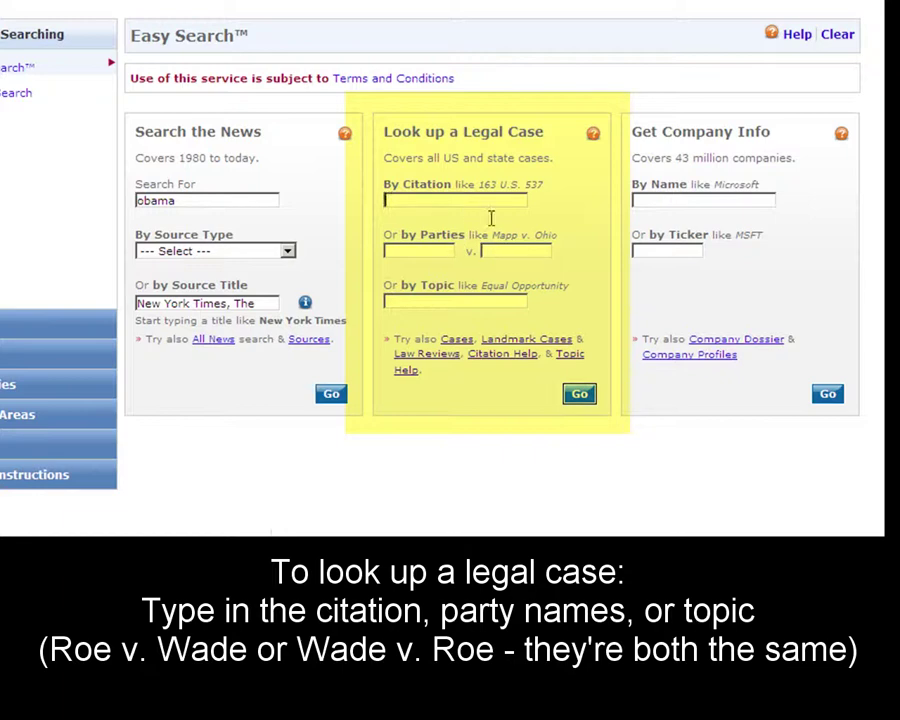
Step: Enter 'roe' and 'wade' as the two parties in the legal case lookup
left_click(440, 249)
type("roe")
key("Tab")
type("wade")
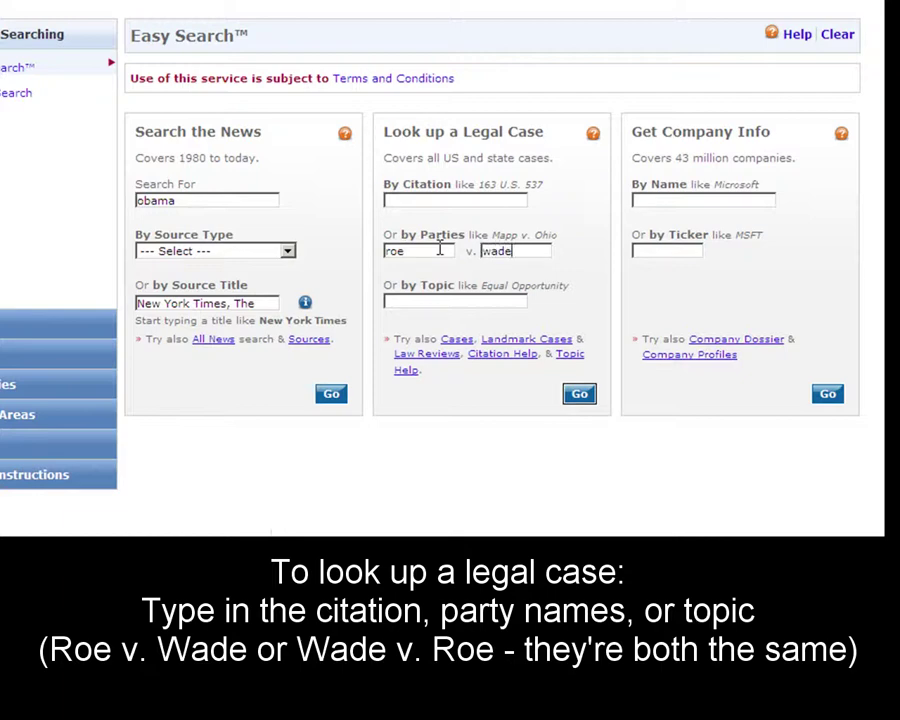
left_click(653, 199)
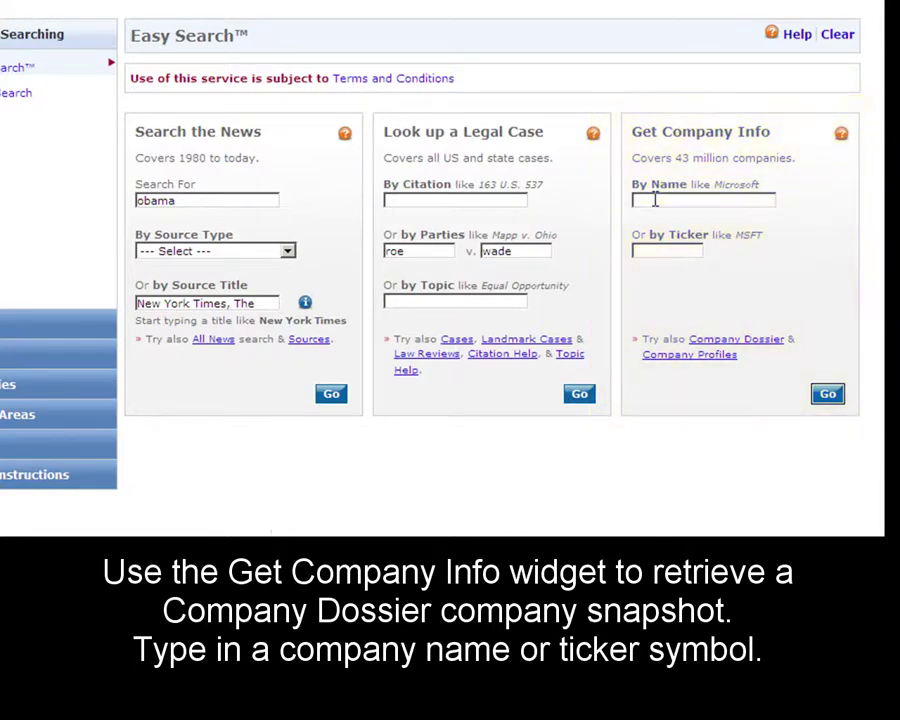
Step: Enter 'target' as the company name, then use the ticker 'tgt' instead
type("target")
left_click(659, 250)
type("tgt")
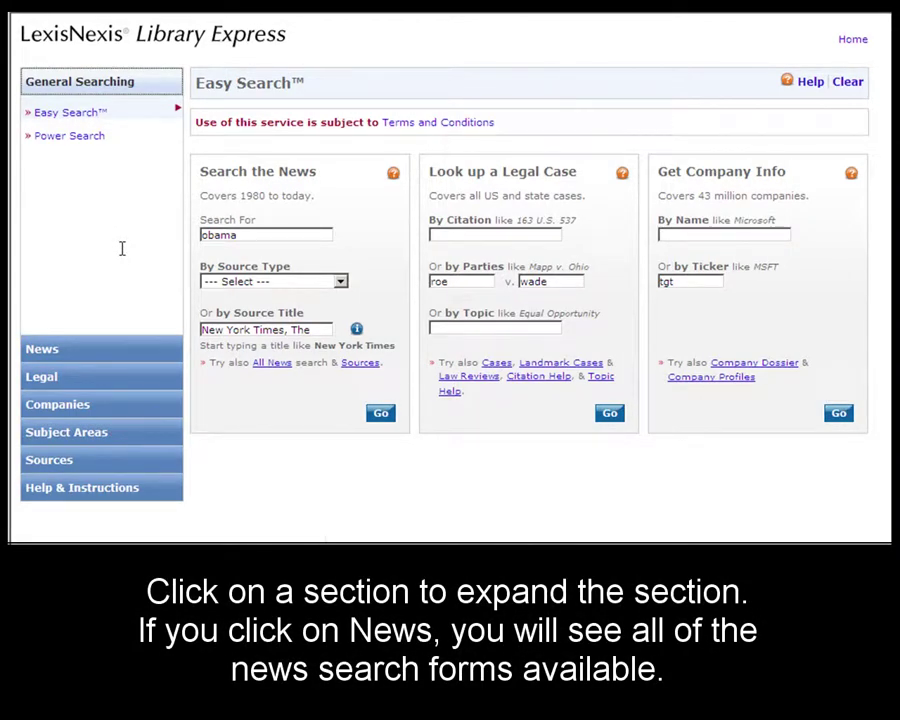
Step: Expand News in the left menu and open the All News search form
left_click(42, 349)
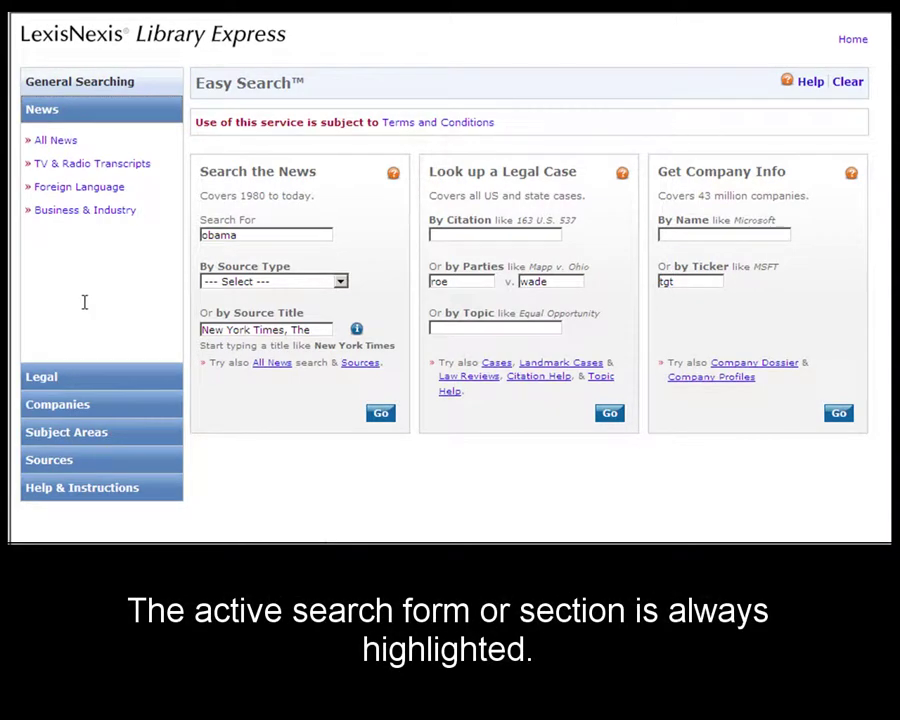
left_click(55, 140)
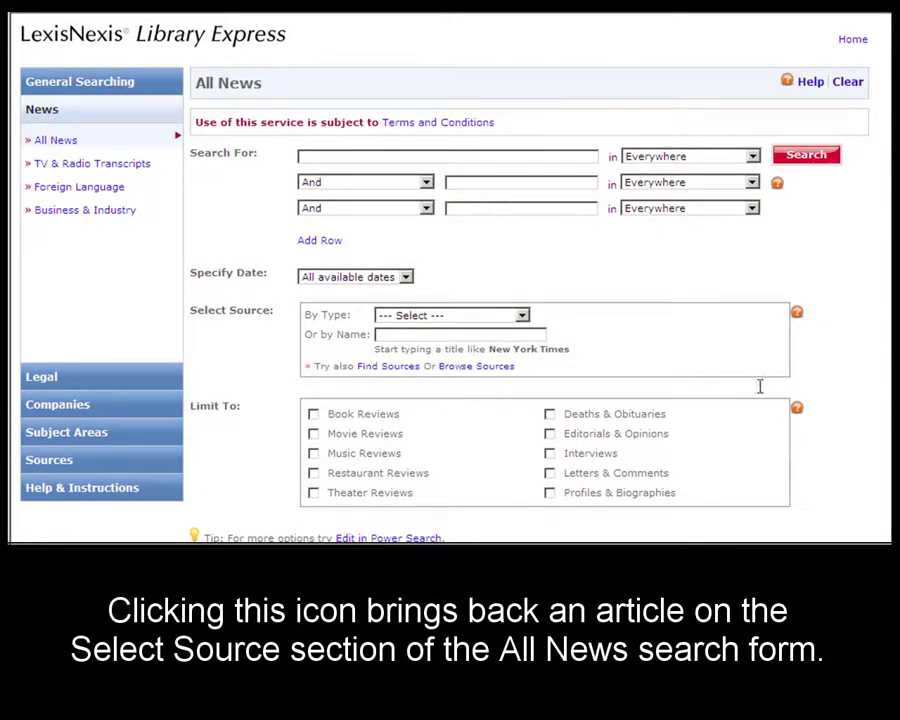
left_click(797, 315)
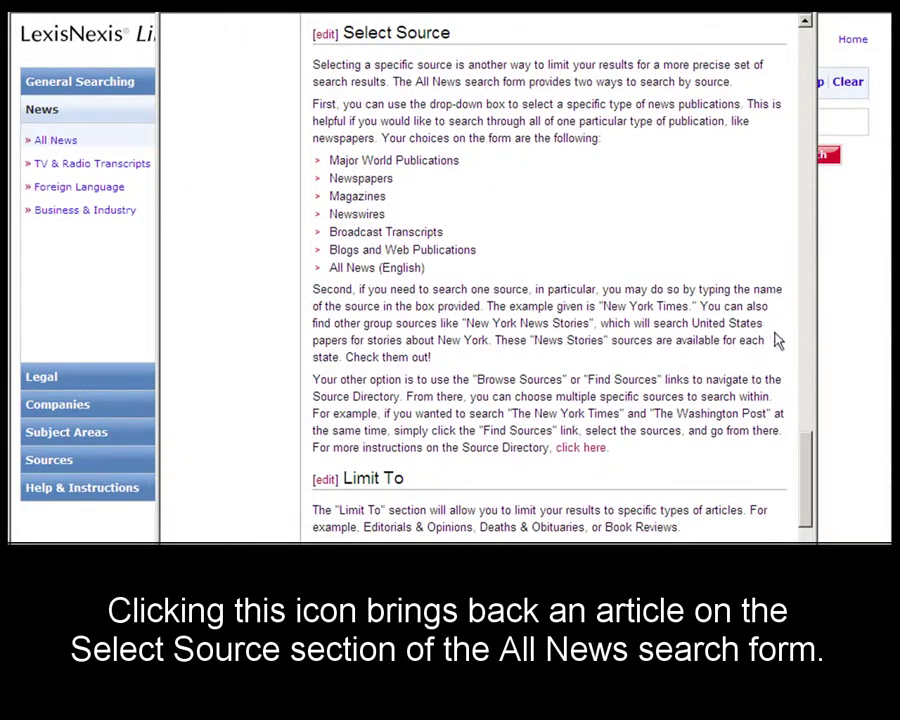
key("ctrl+w")
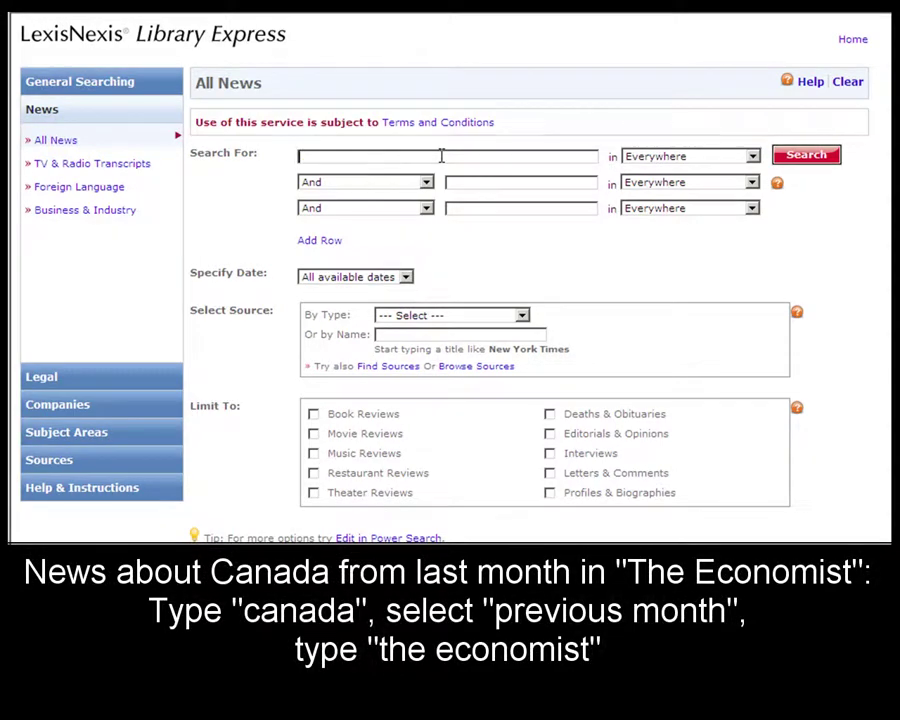
Step: Search all news for 'canada' from the previous month in 'Economist, The'
type("canada")
left_click(404, 277)
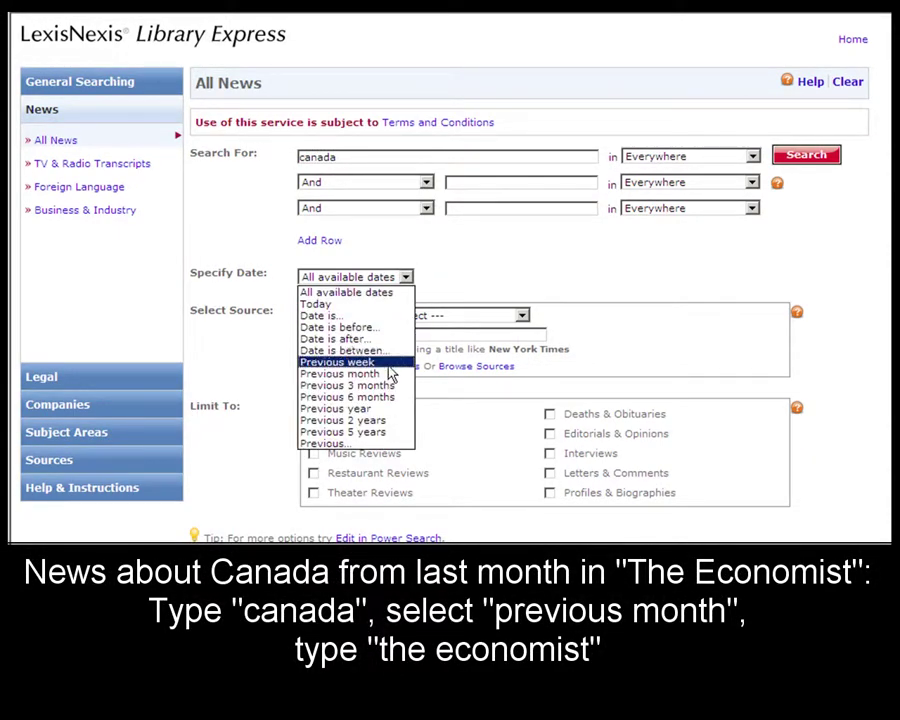
left_click(391, 378)
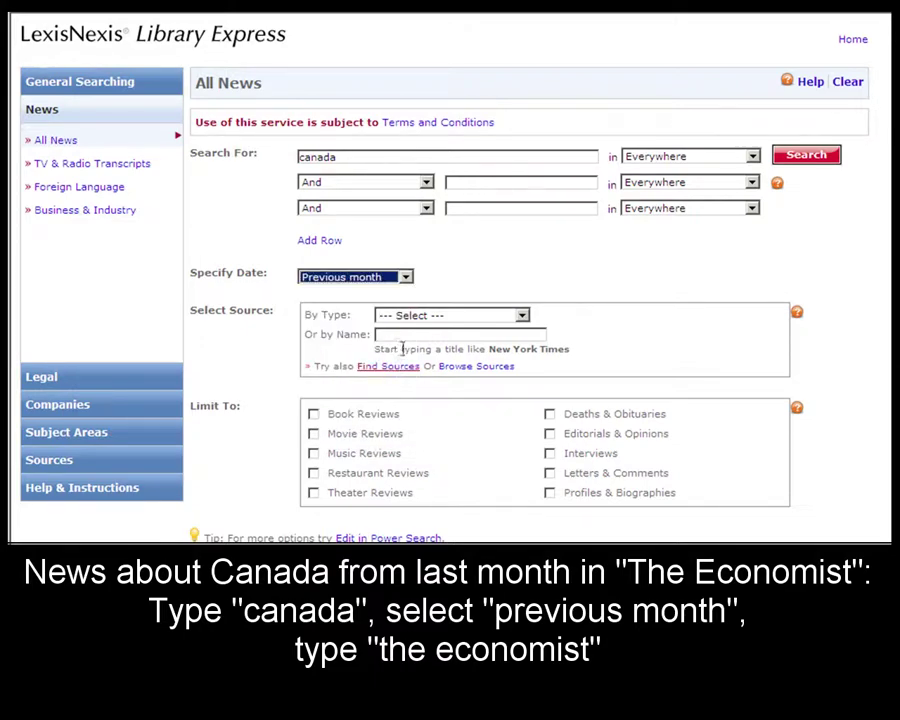
left_click(420, 334)
type("the ")
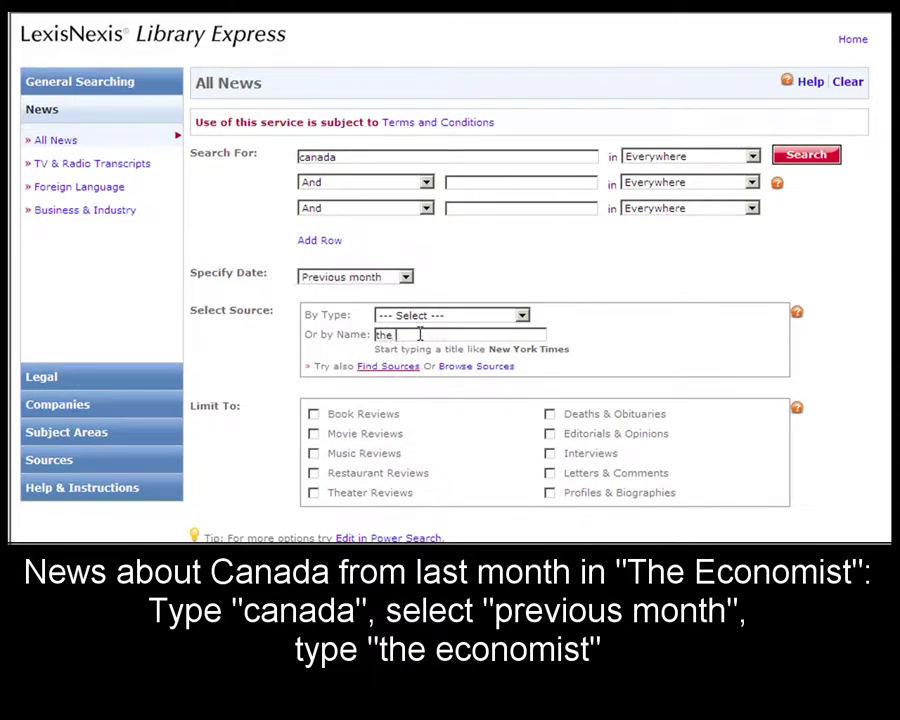
type("economi")
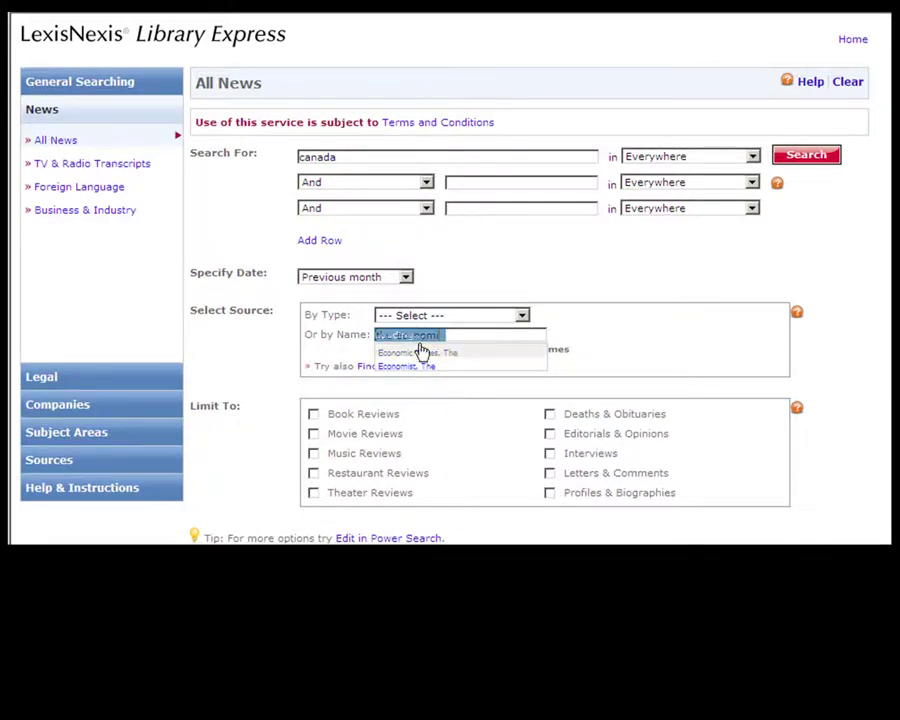
left_click(420, 368)
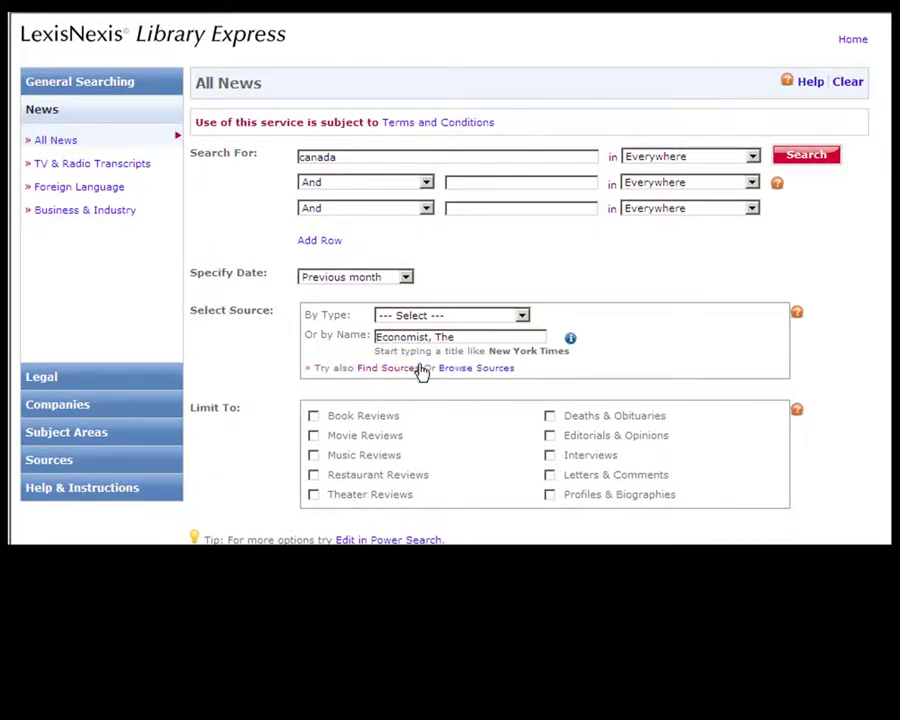
left_click(805, 157)
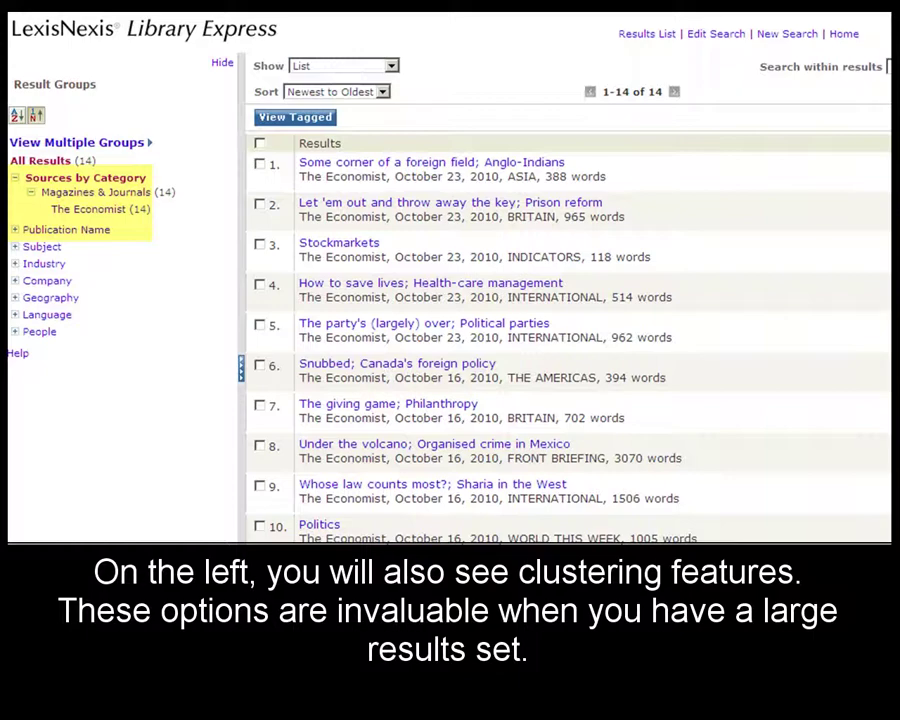
Step: Expand the Publication Name result group to show The Economist (14)
left_click(15, 230)
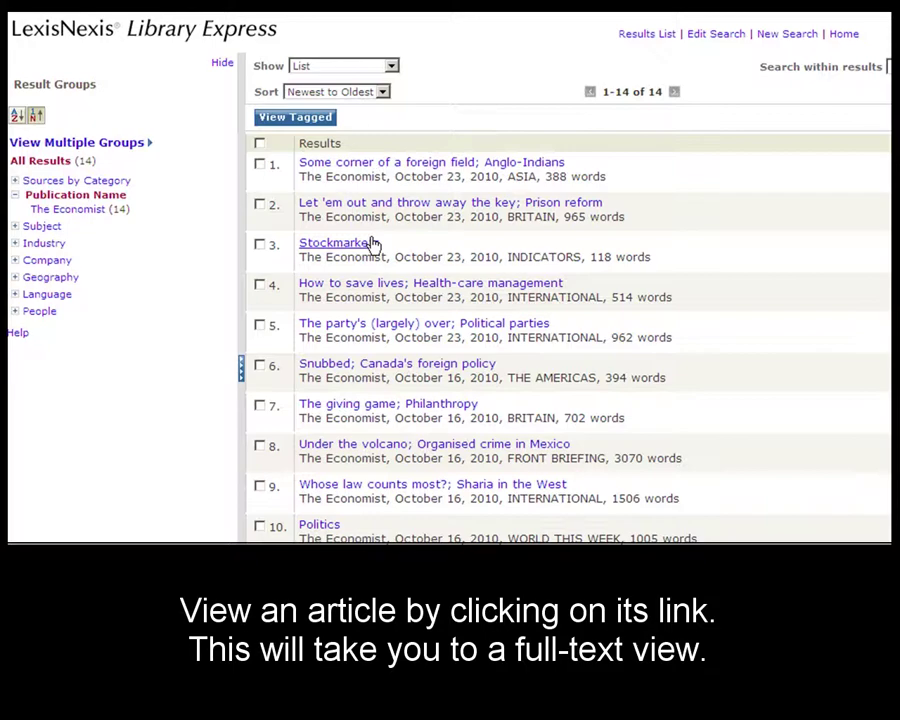
Step: Read the Stockmarkets article, switch Show back to List, then go to the home page
left_click(372, 243)
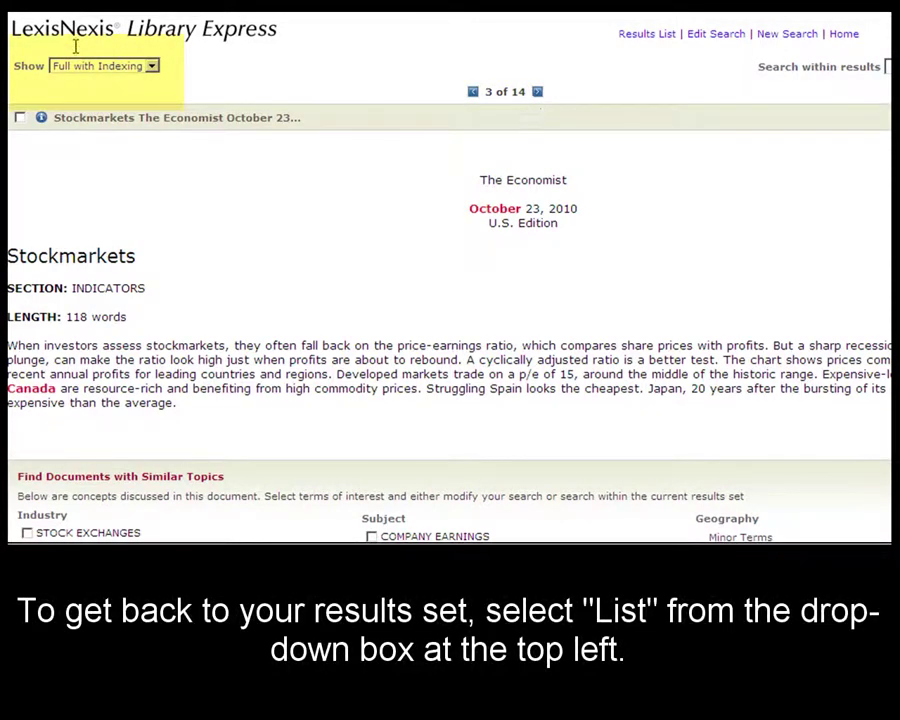
left_click(152, 67)
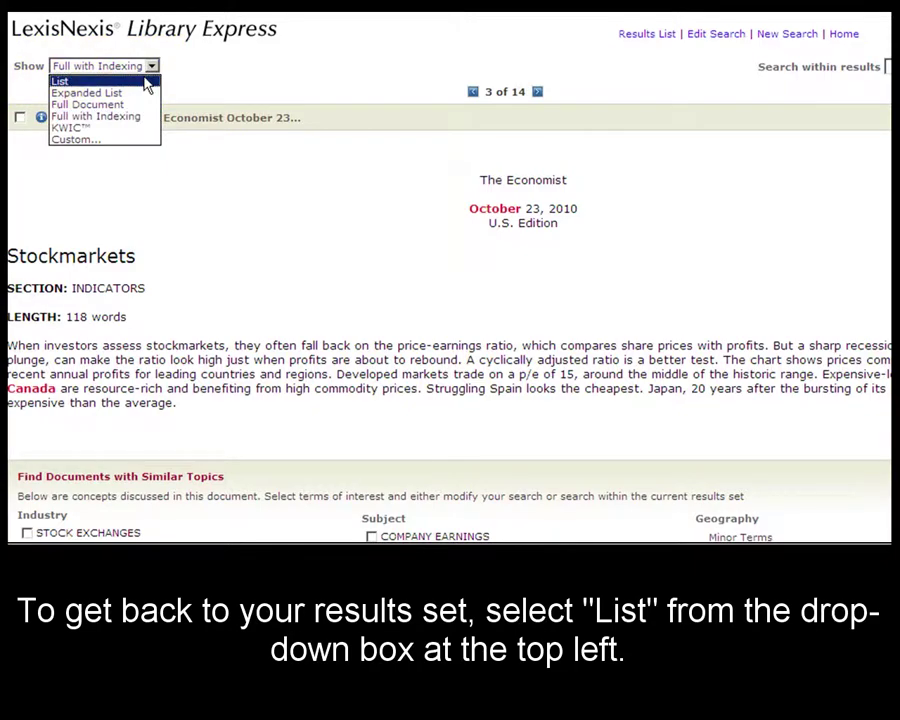
left_click(146, 82)
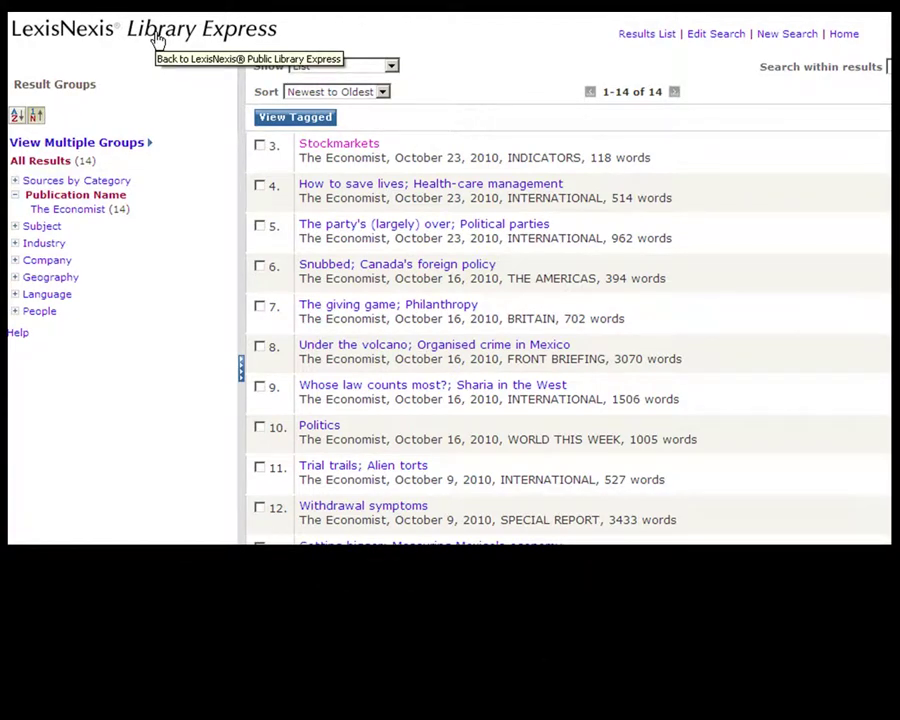
left_click(157, 40)
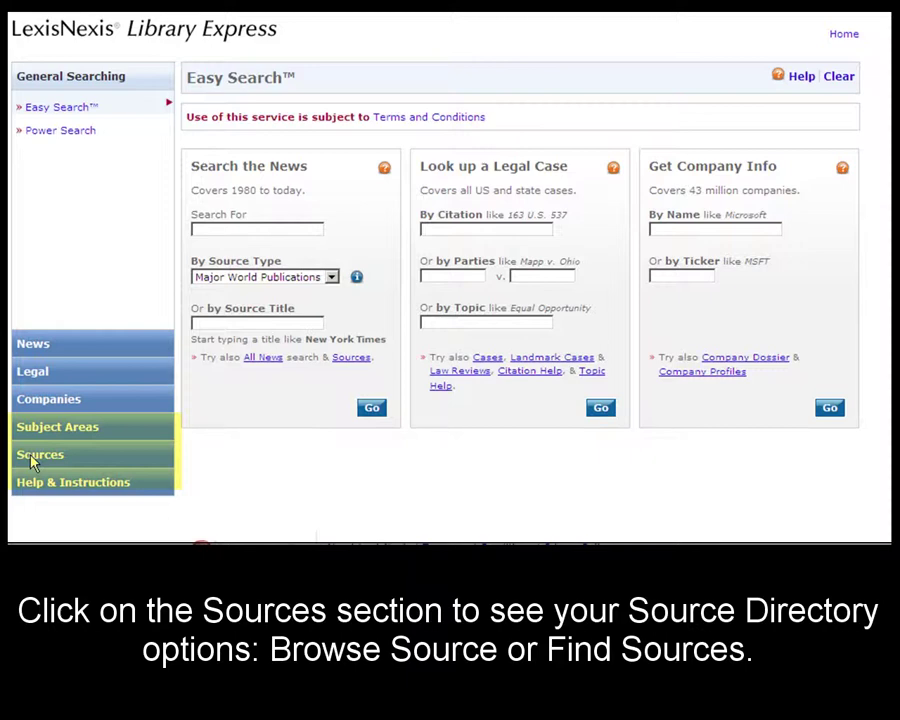
Step: Expand the Sources section in the left sidebar
left_click(36, 456)
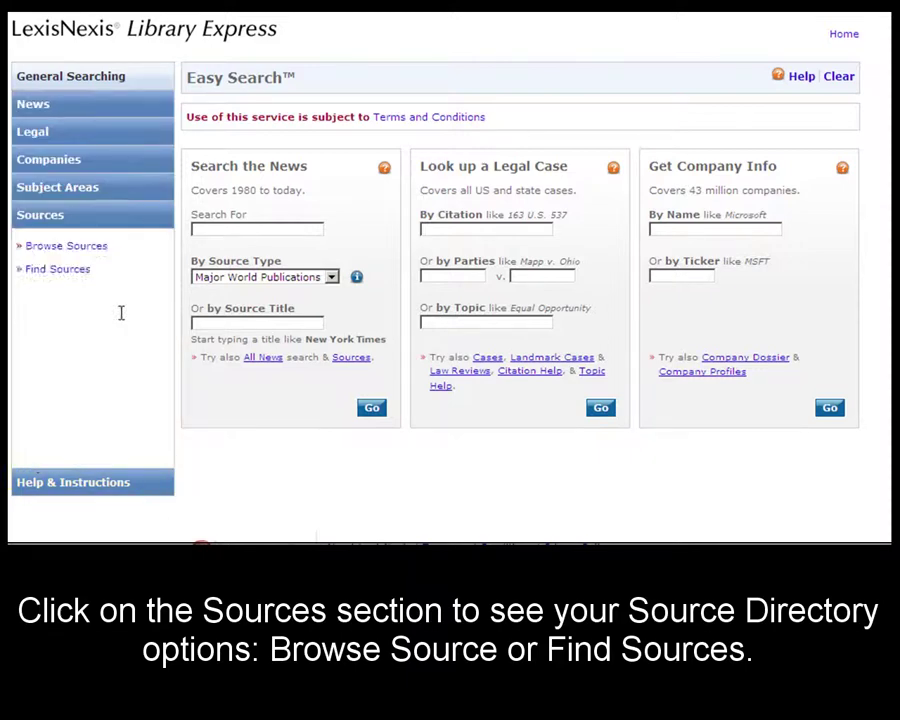
Step: Open Browse Sources and browse by News & Business Topics, Industry, then Area of Law
left_click(99, 250)
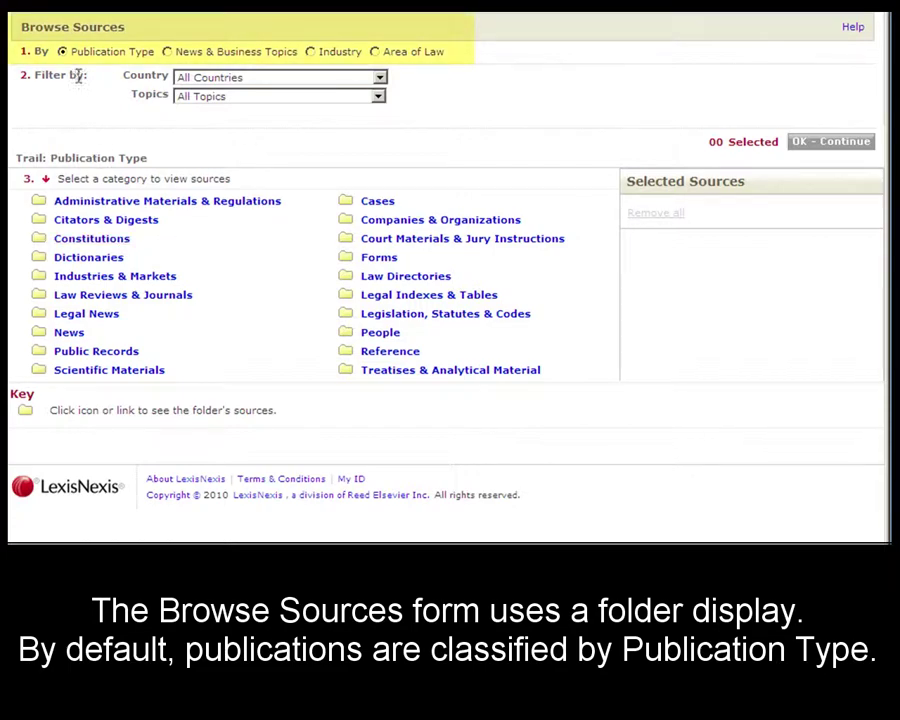
left_click(167, 53)
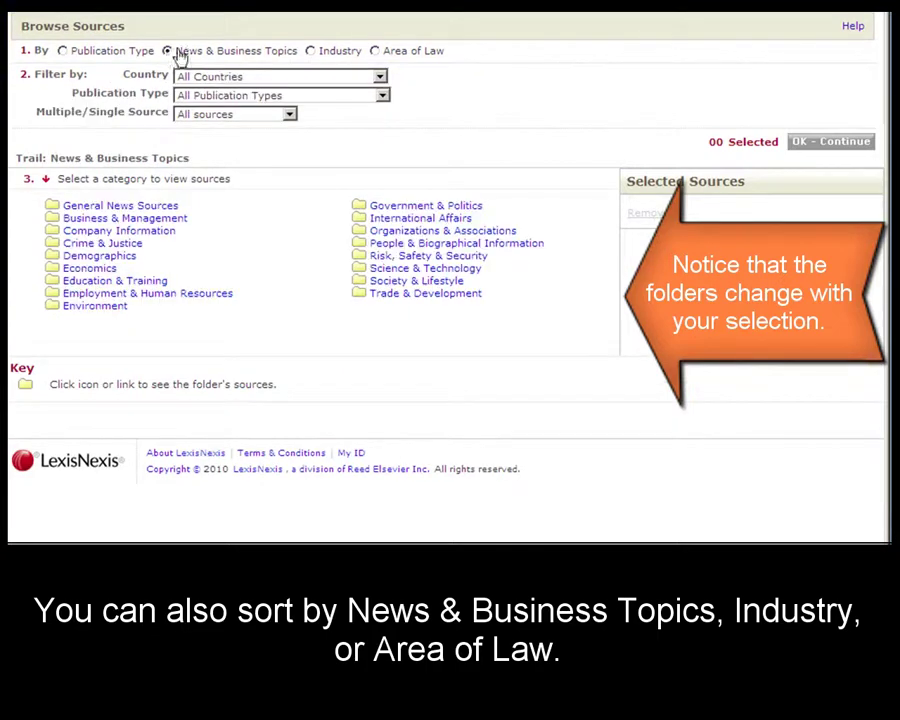
left_click(311, 52)
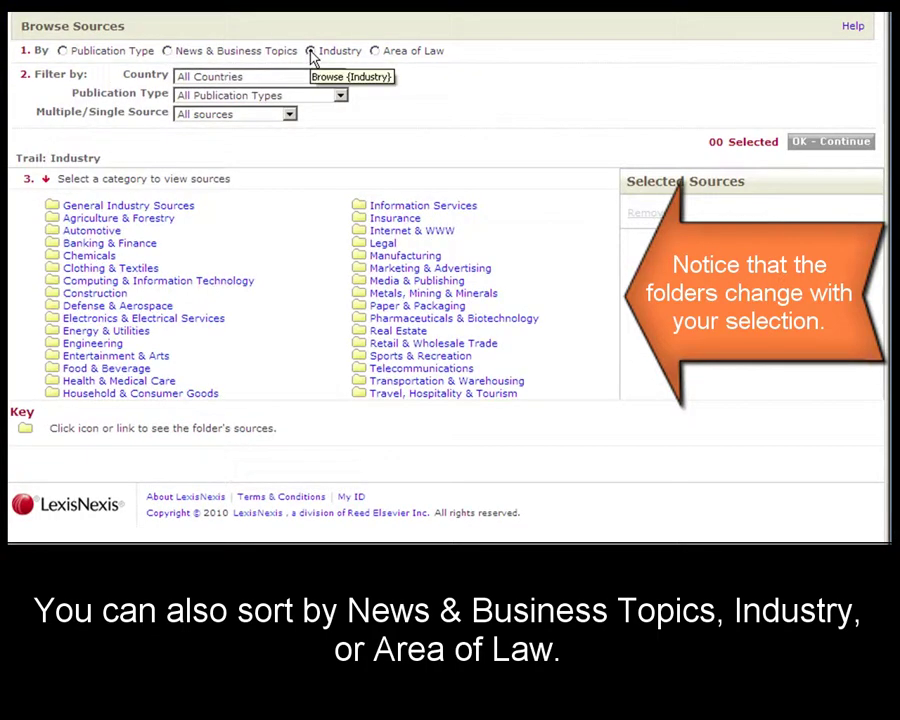
left_click(375, 51)
left_click(380, 78)
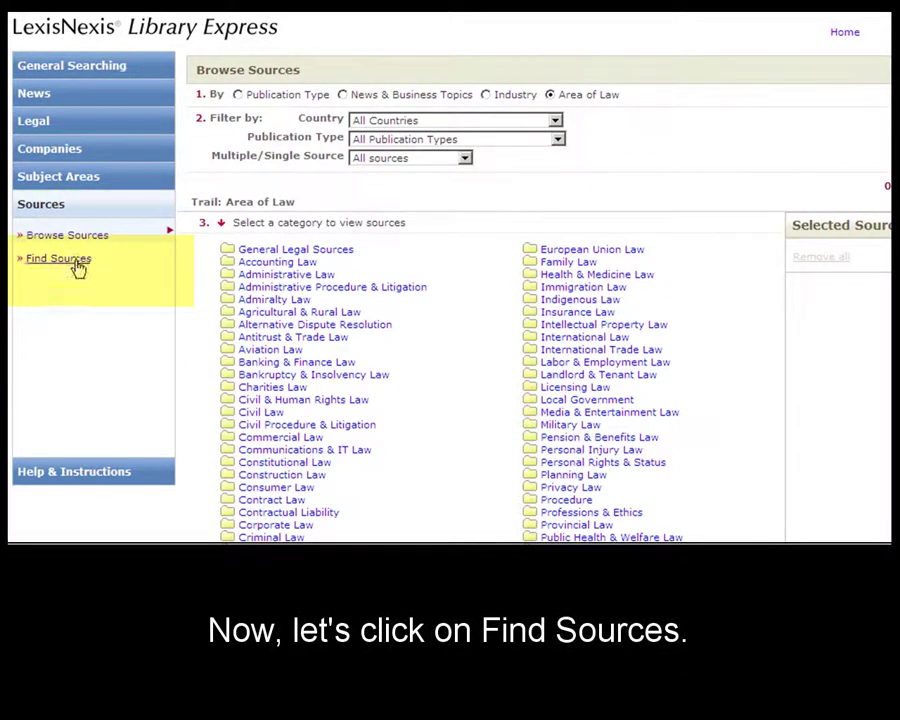
Step: Find sources with keyword 'new york' and select Newsday (New York, NY)
left_click(76, 262)
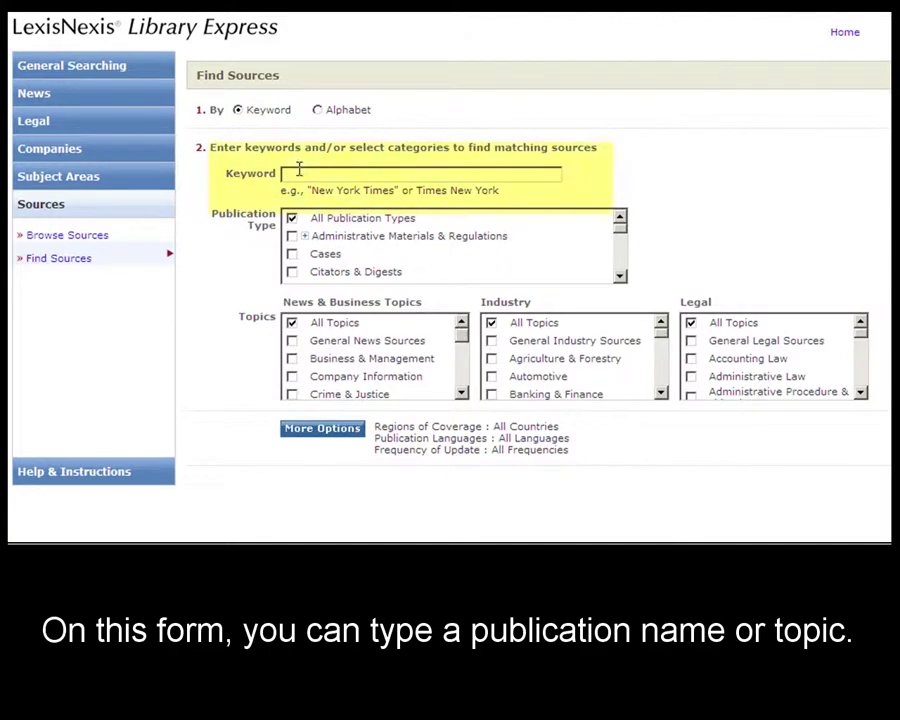
type("new york")
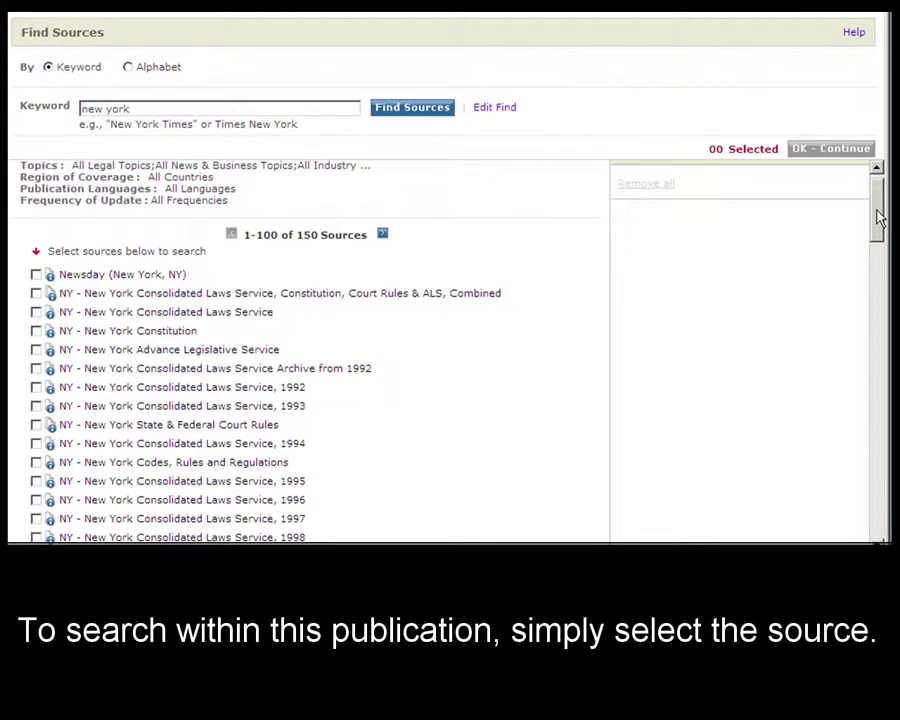
left_click(36, 275)
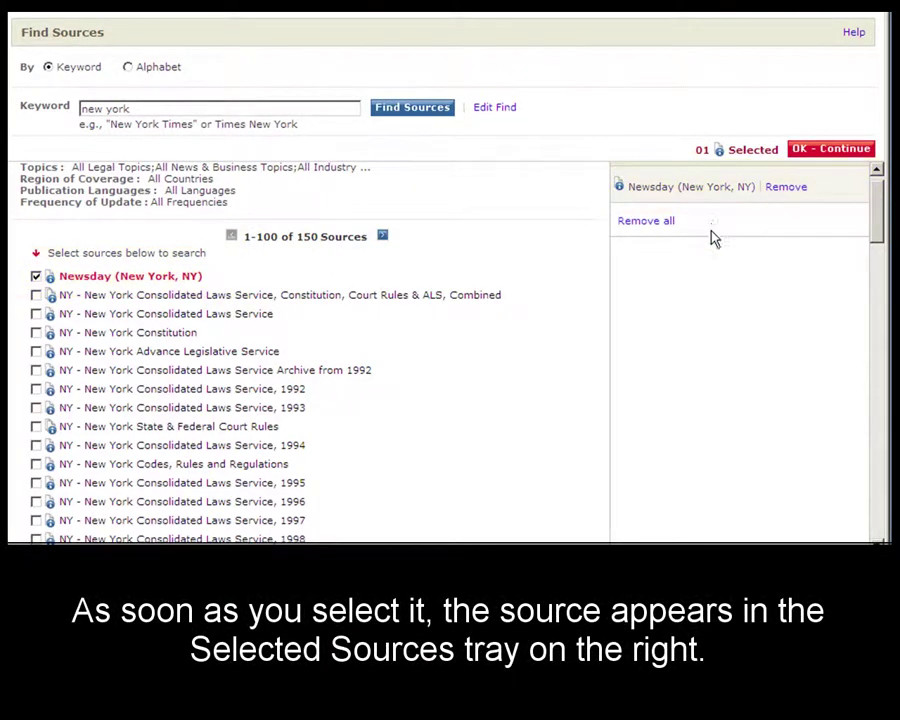
Step: Check Newsday's coverage details, then continue to Power Search with Newsday (New York, NY) selected
left_click(52, 279)
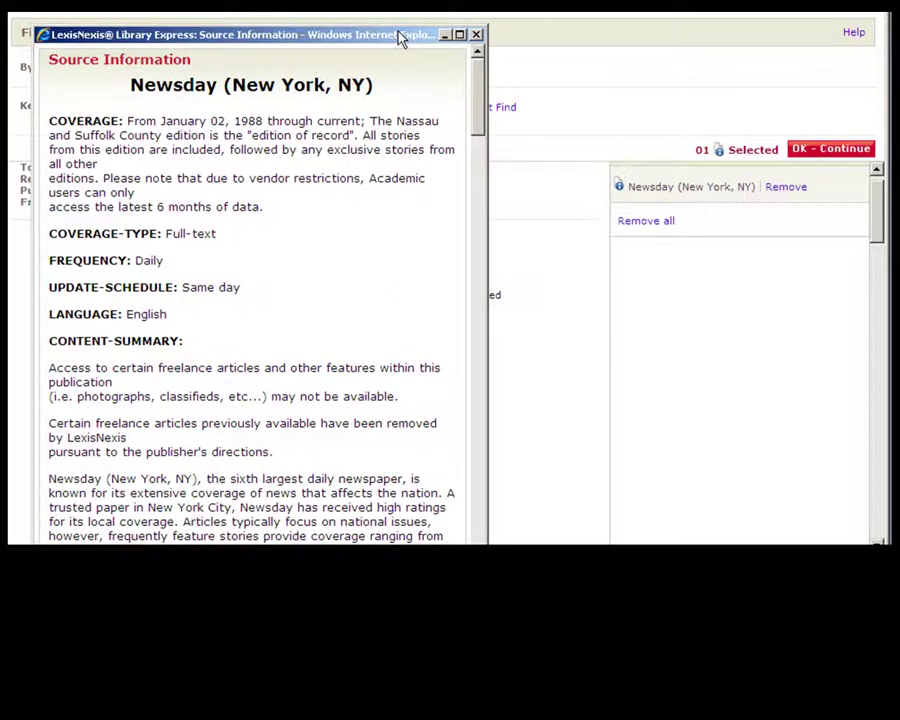
left_click(476, 34)
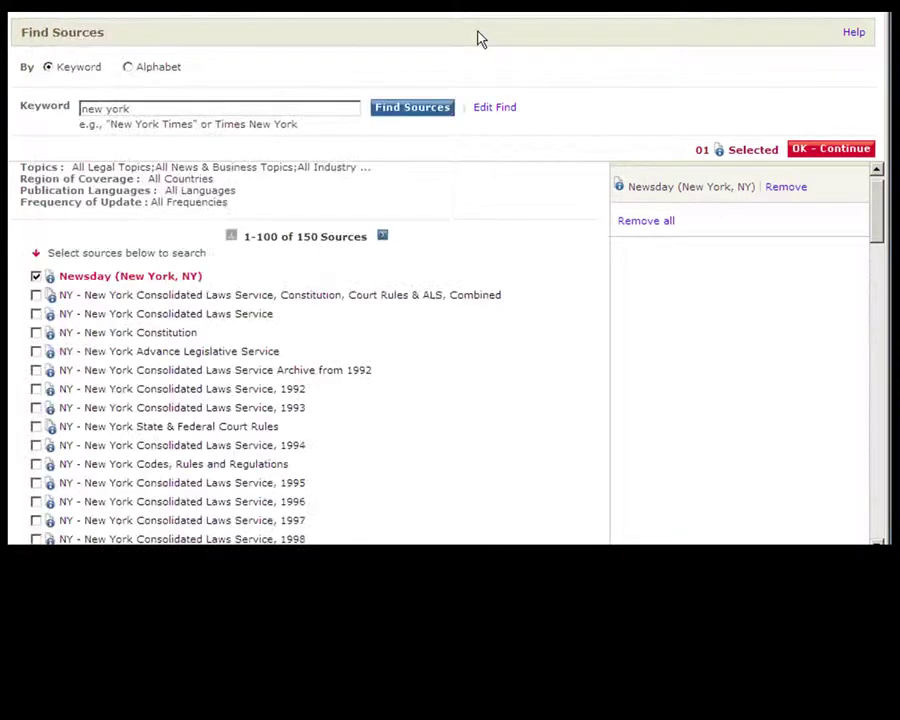
left_click(851, 160)
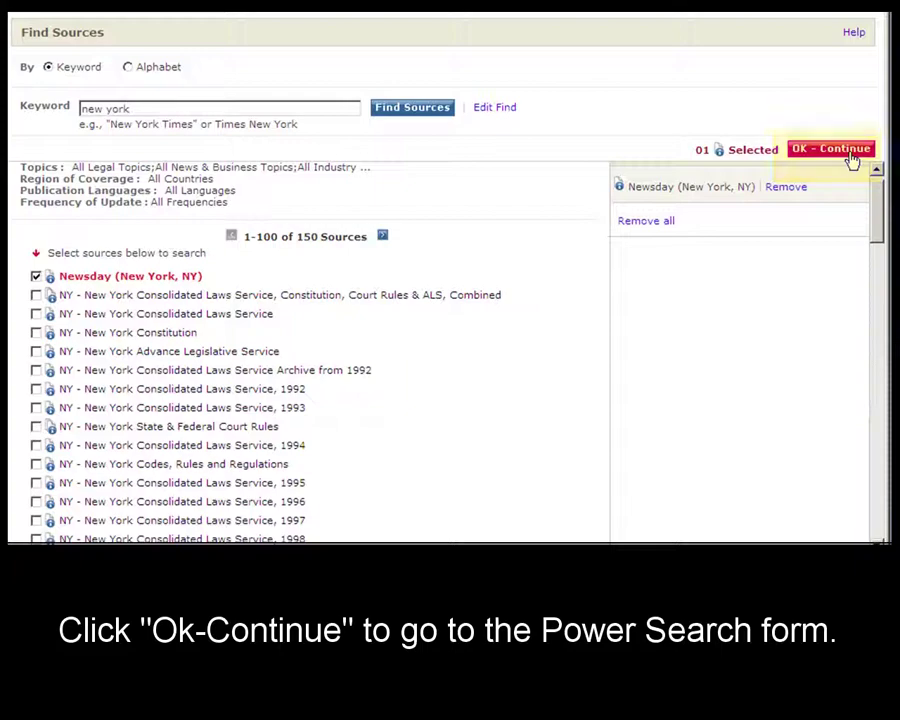